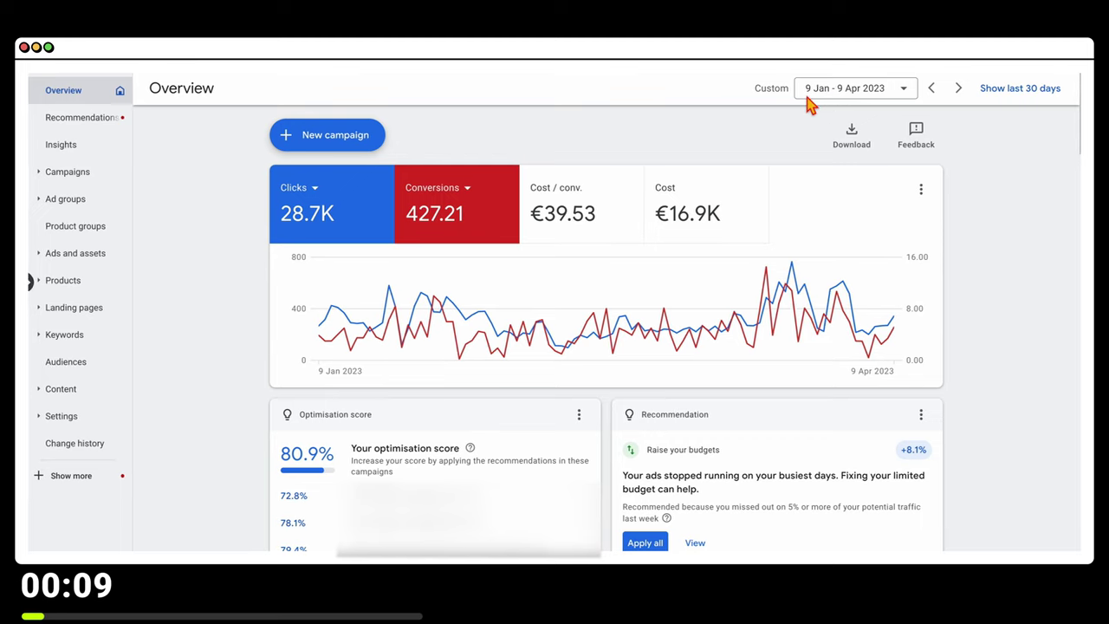
# Step: Switch the overview chart to weekly and confirm the 9 Jan – 9 Apr 2023 range is unchanged
pyautogui.click(920, 192)
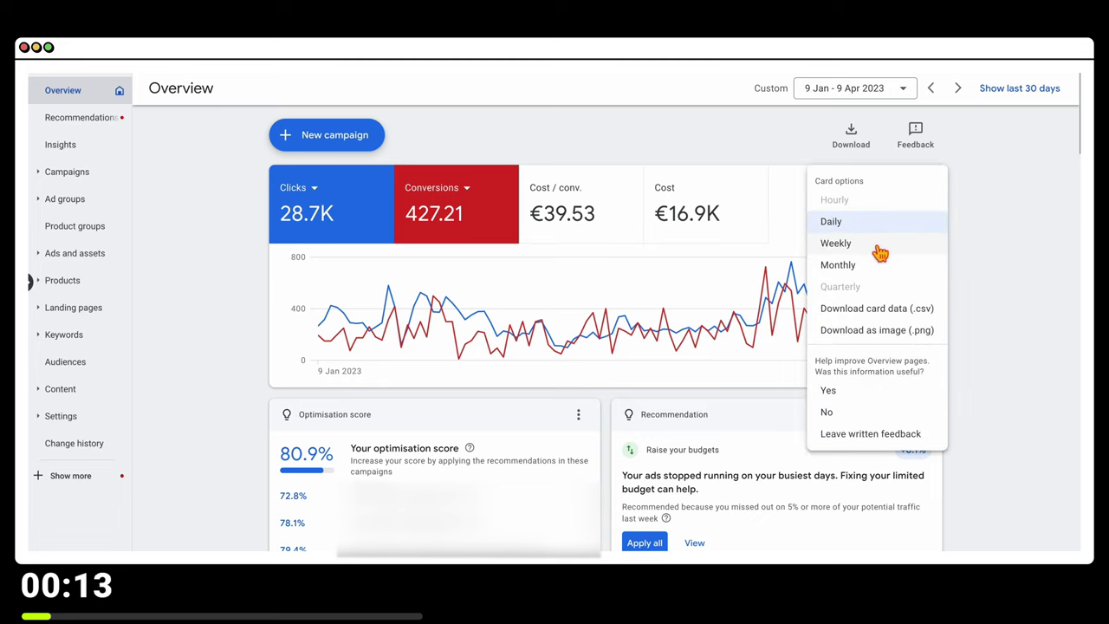
pyautogui.click(875, 242)
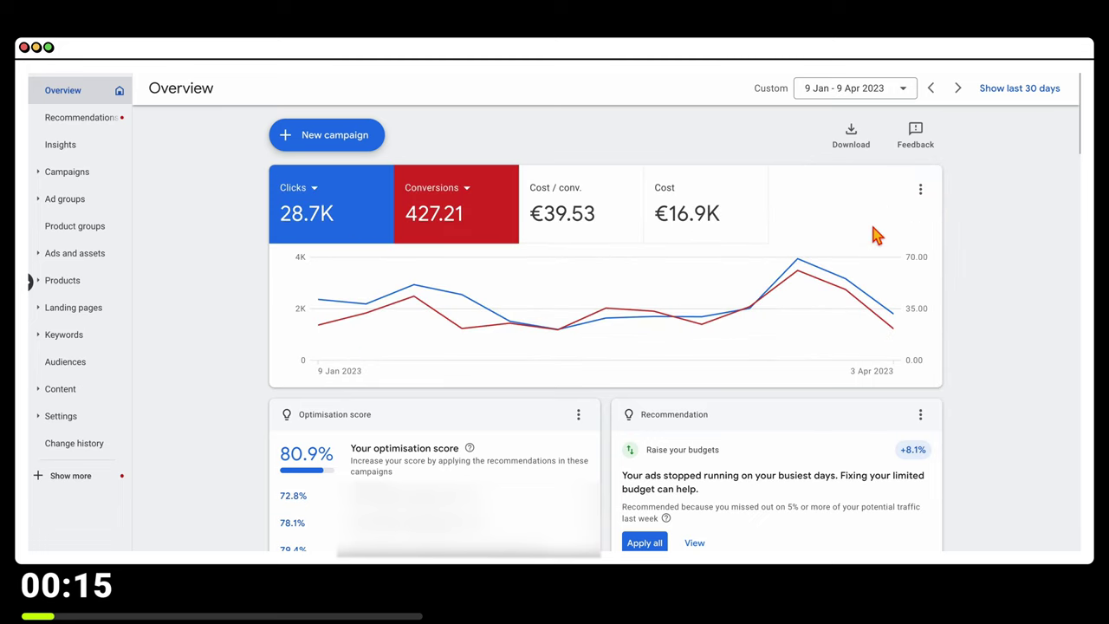
pyautogui.click(871, 93)
pyautogui.scroll(4, 836, 247)
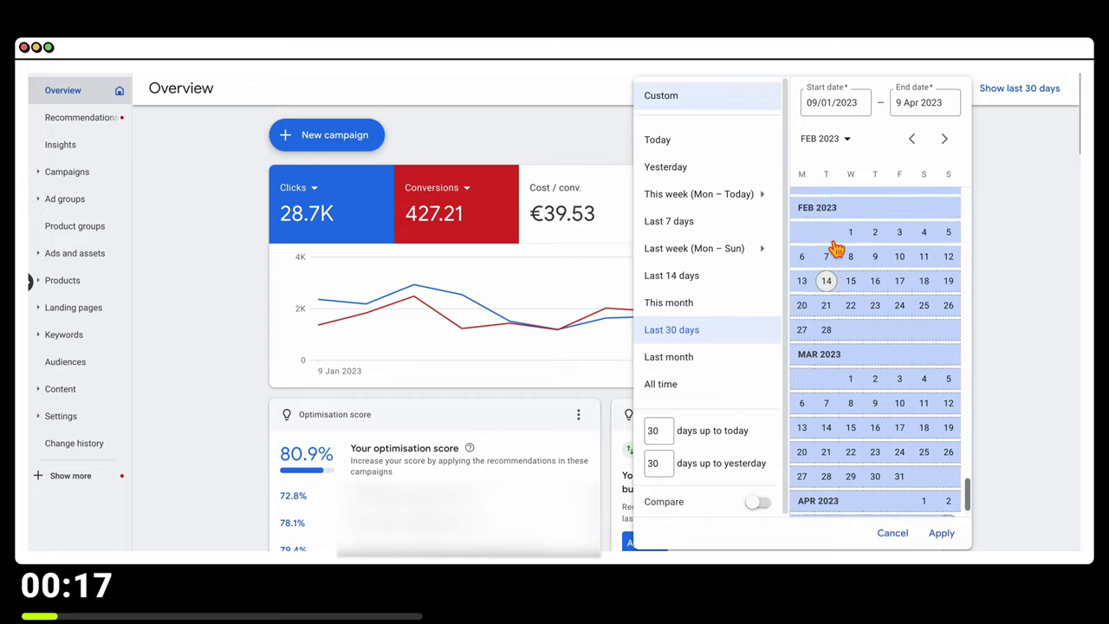
pyautogui.scroll(-4, 806, 277)
pyautogui.scroll(-3, 806, 276)
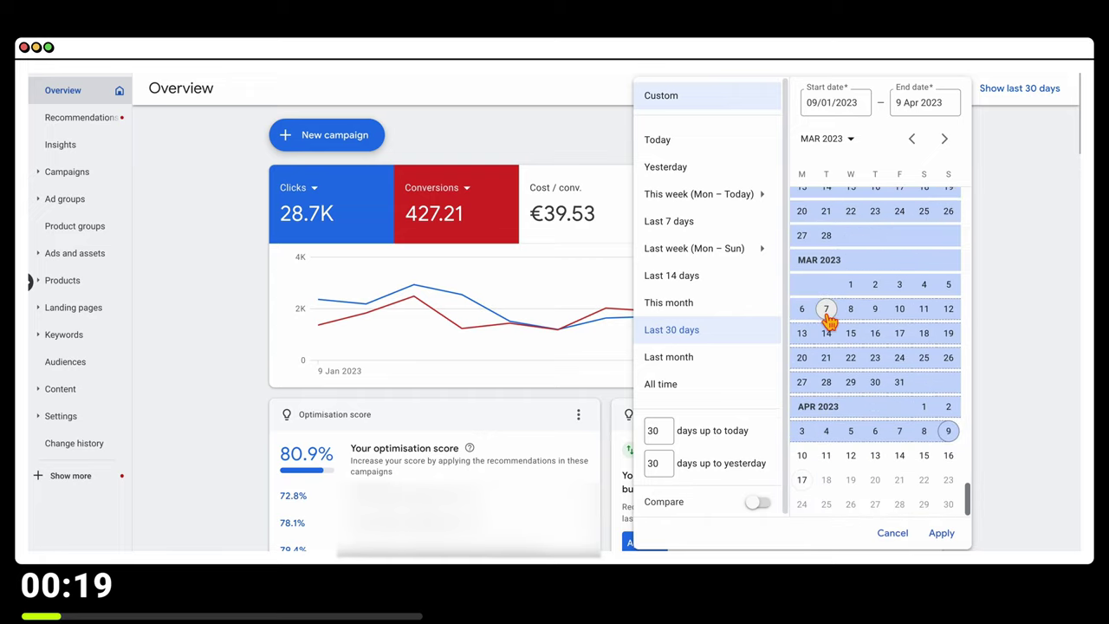
pyautogui.click(574, 151)
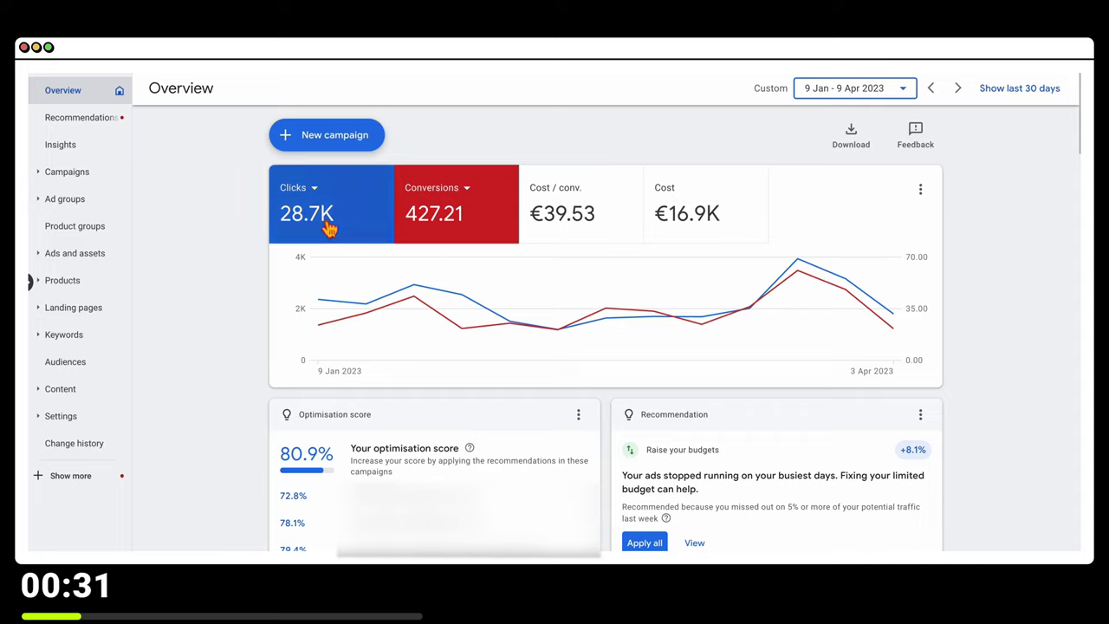
# Step: Change the Conversions card to Cost / conv., then plot Conv. value / cost and Cost lines
pyautogui.click(446, 210)
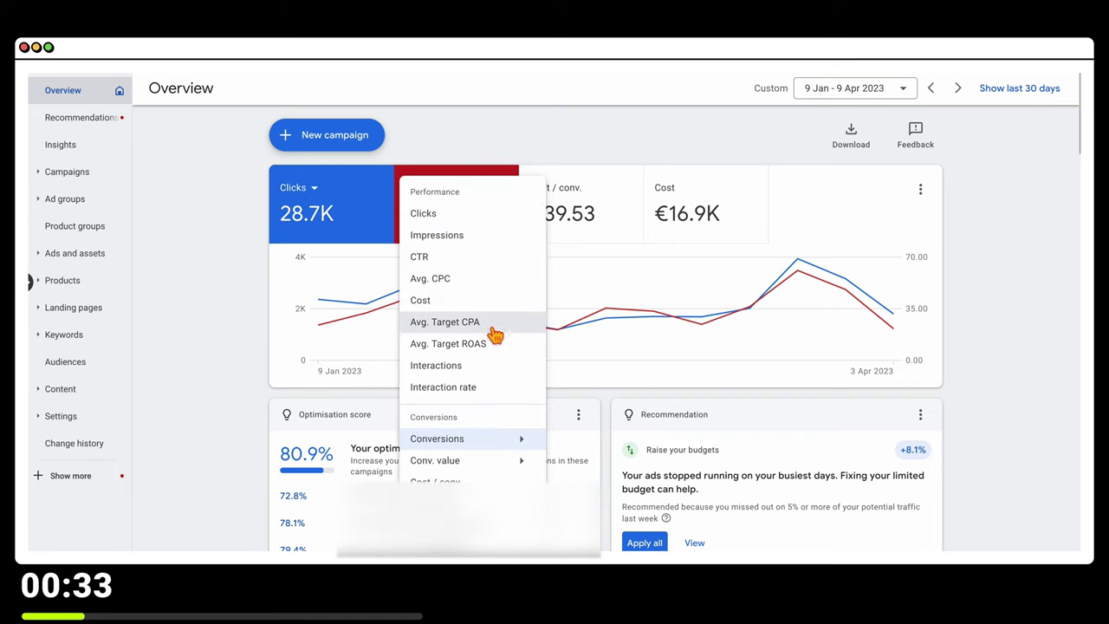
pyautogui.scroll(-2, 496, 344)
pyautogui.scroll(1, 487, 371)
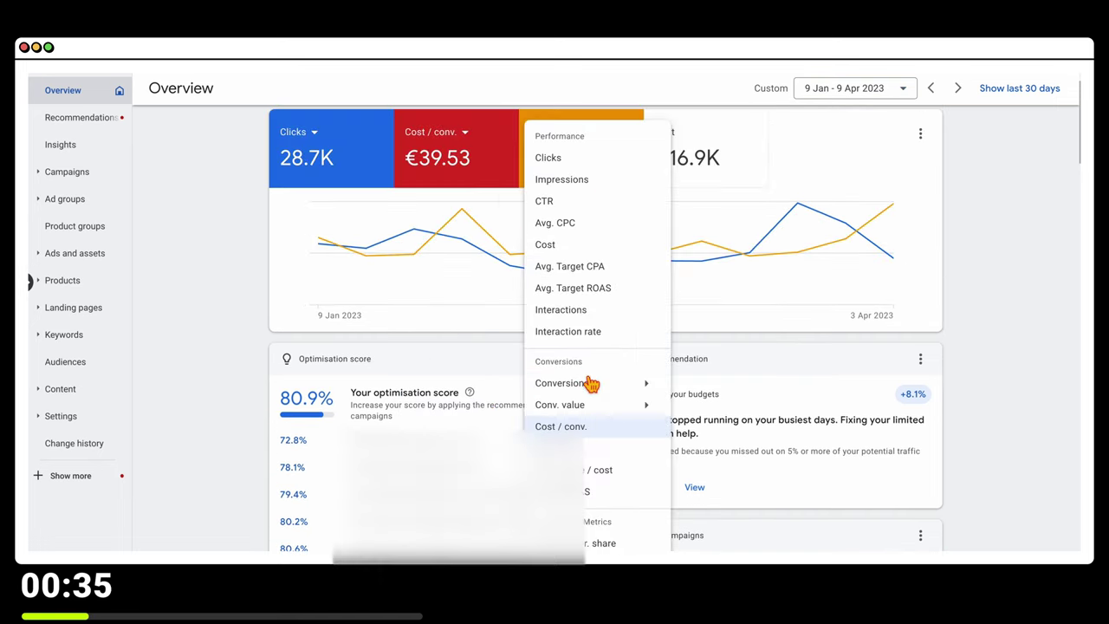
pyautogui.click(593, 479)
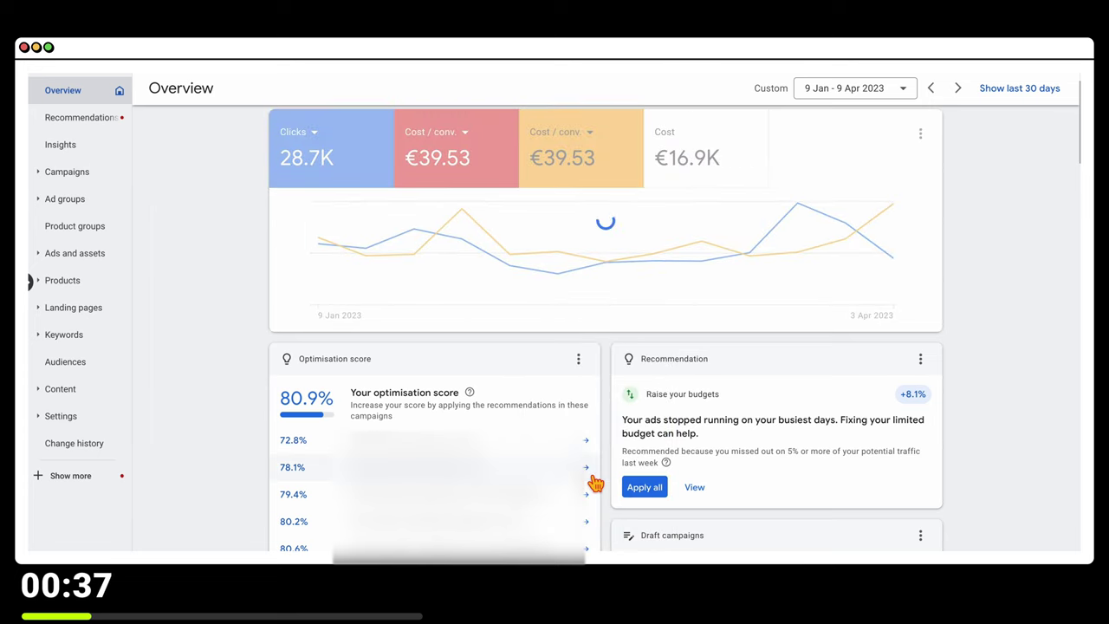
pyautogui.scroll(1, 592, 481)
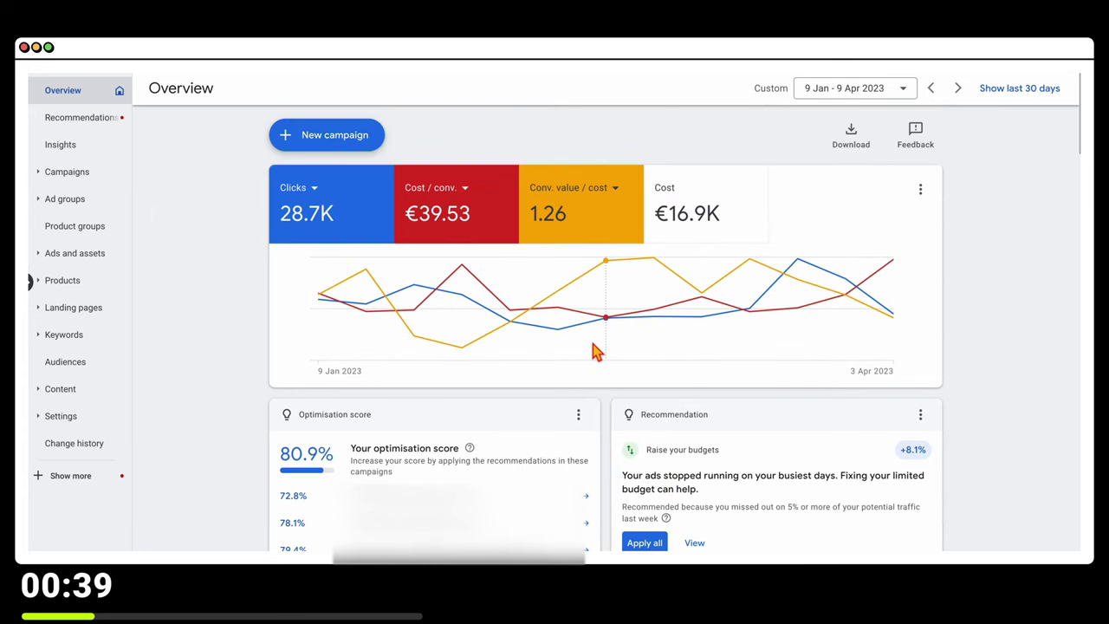
pyautogui.click(679, 206)
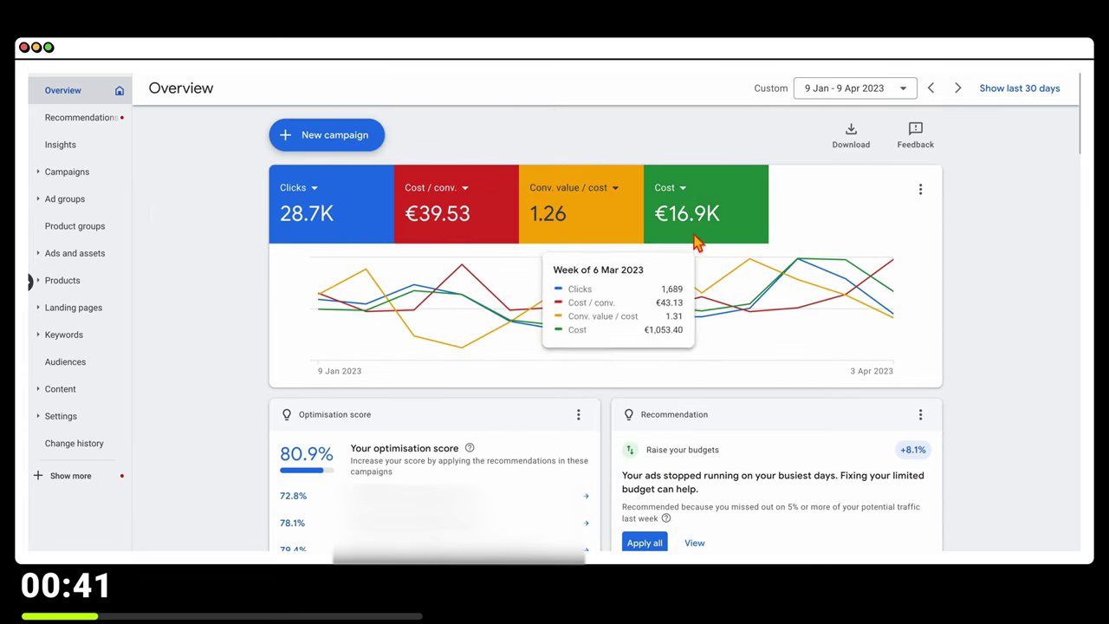
# Step: Replace the Cost card with CTR and unplot the CTR and Clicks lines
pyautogui.click(681, 192)
pyautogui.click(691, 258)
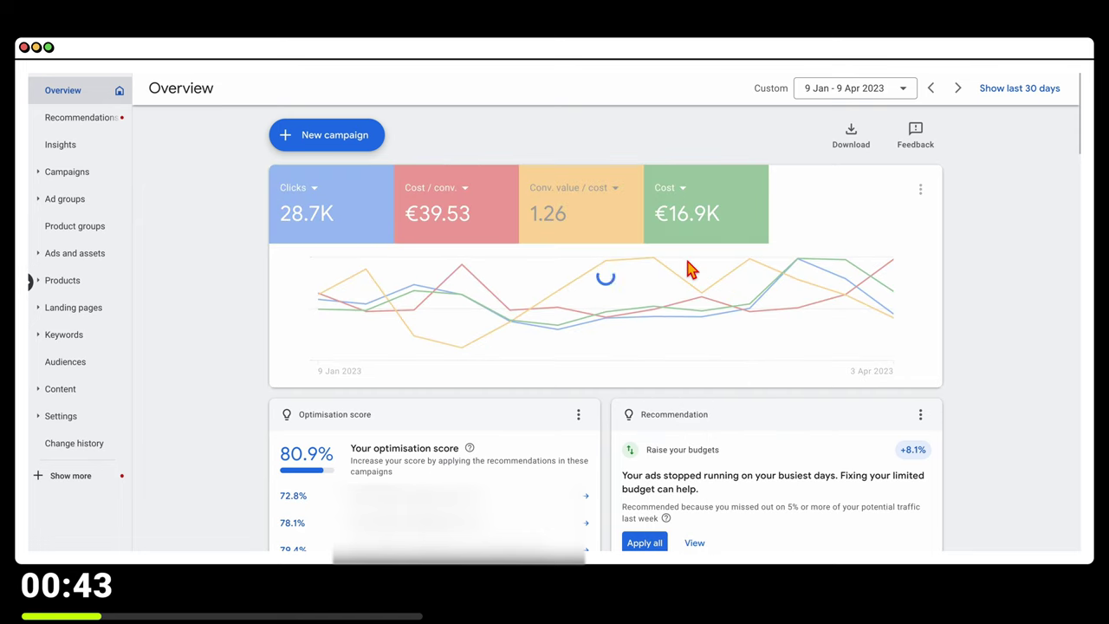
pyautogui.click(684, 240)
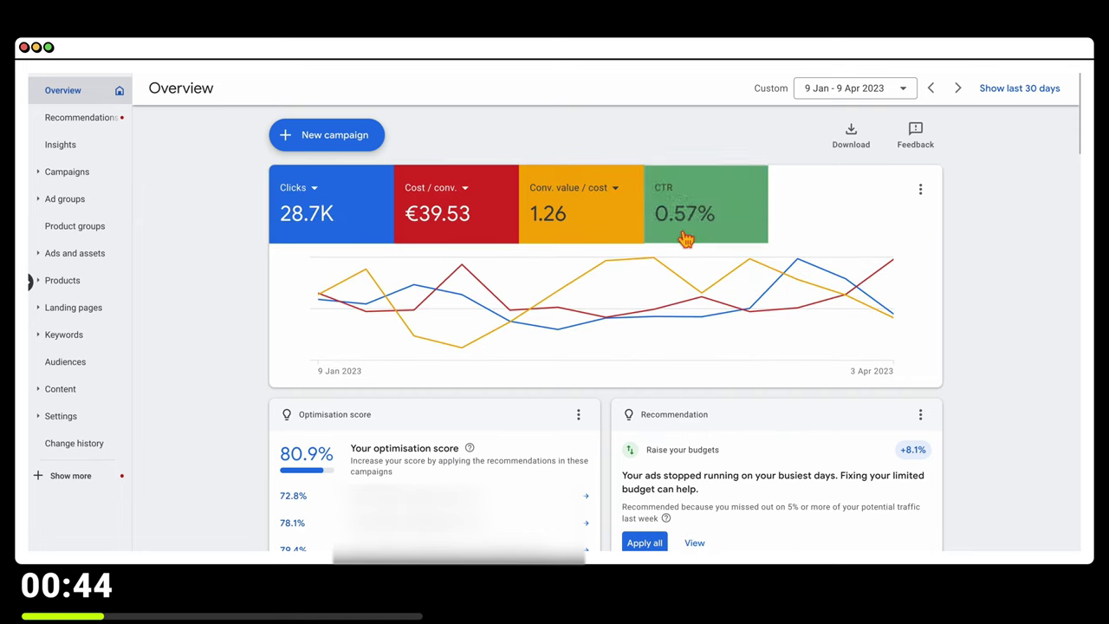
pyautogui.click(366, 241)
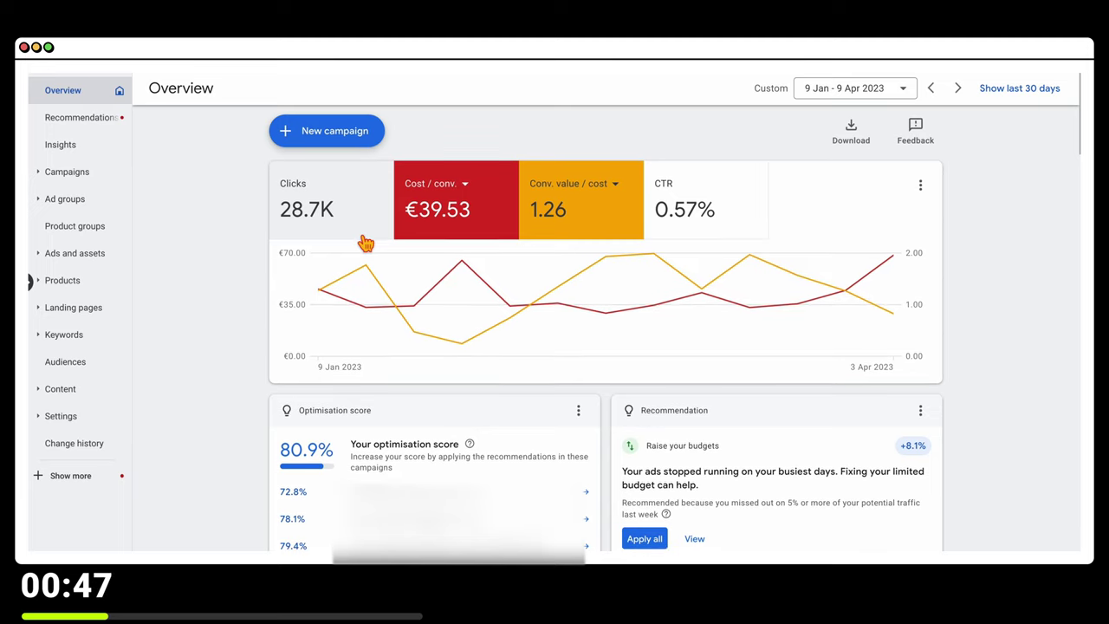
pyautogui.moveTo(403, 305)
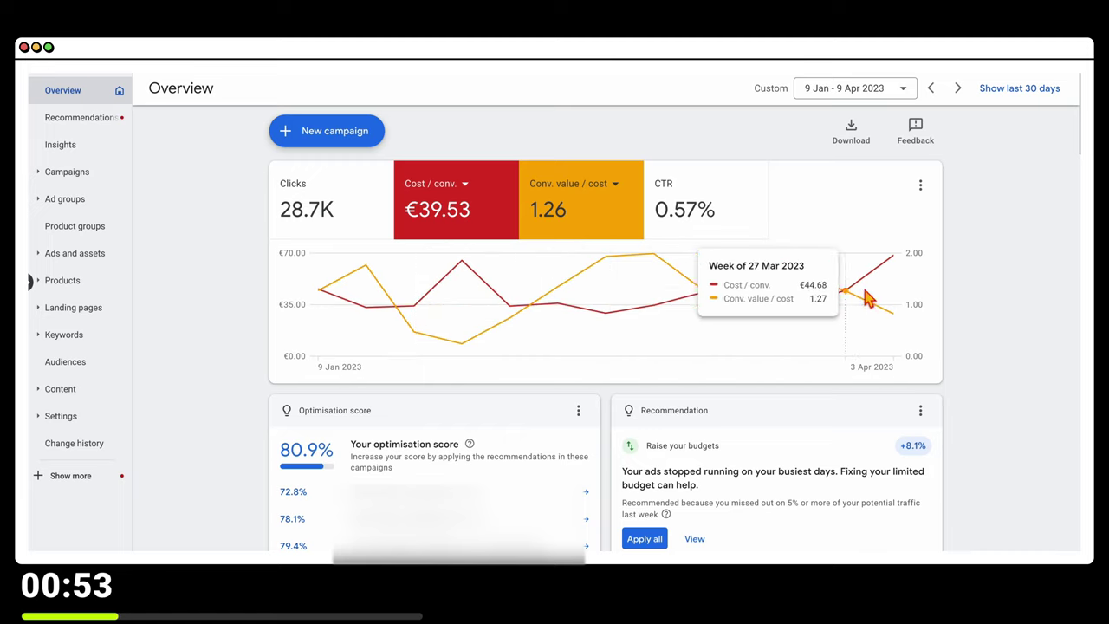
pyautogui.moveTo(760, 322)
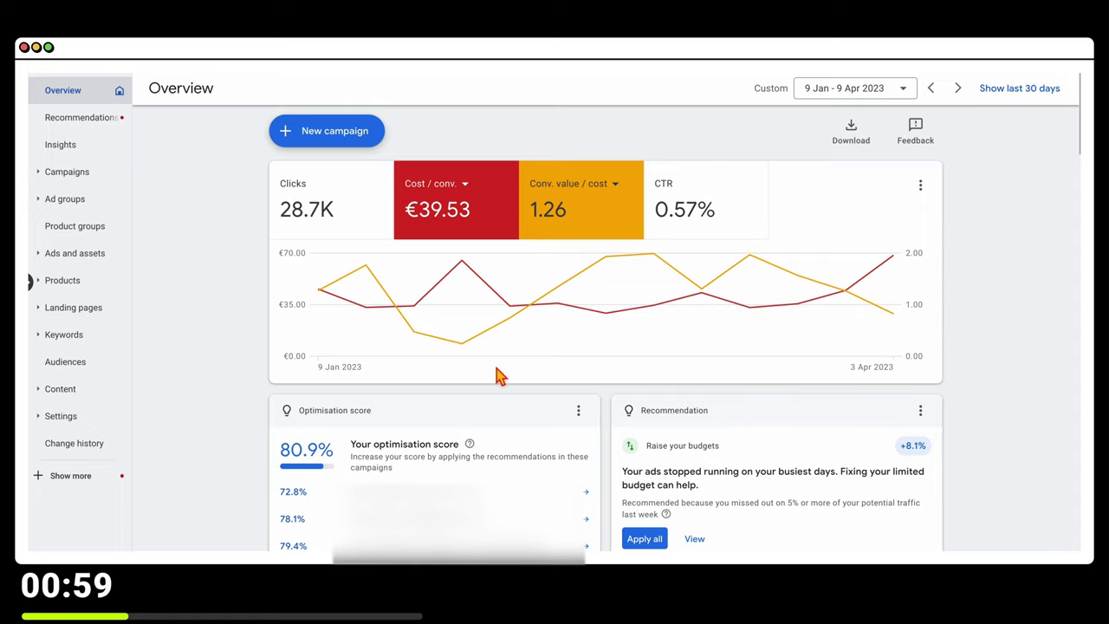
pyautogui.moveTo(440, 345)
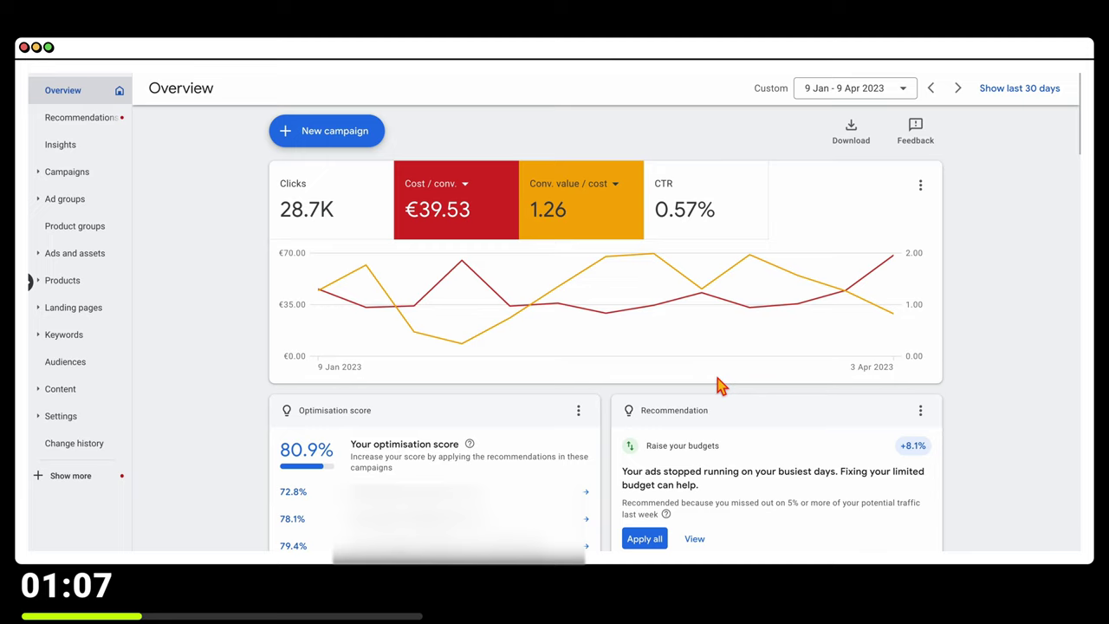
# Step: Swap the CTR card for Cost and remove the Conv. value / cost and Cost / conv. lines
pyautogui.scroll(1, 684, 338)
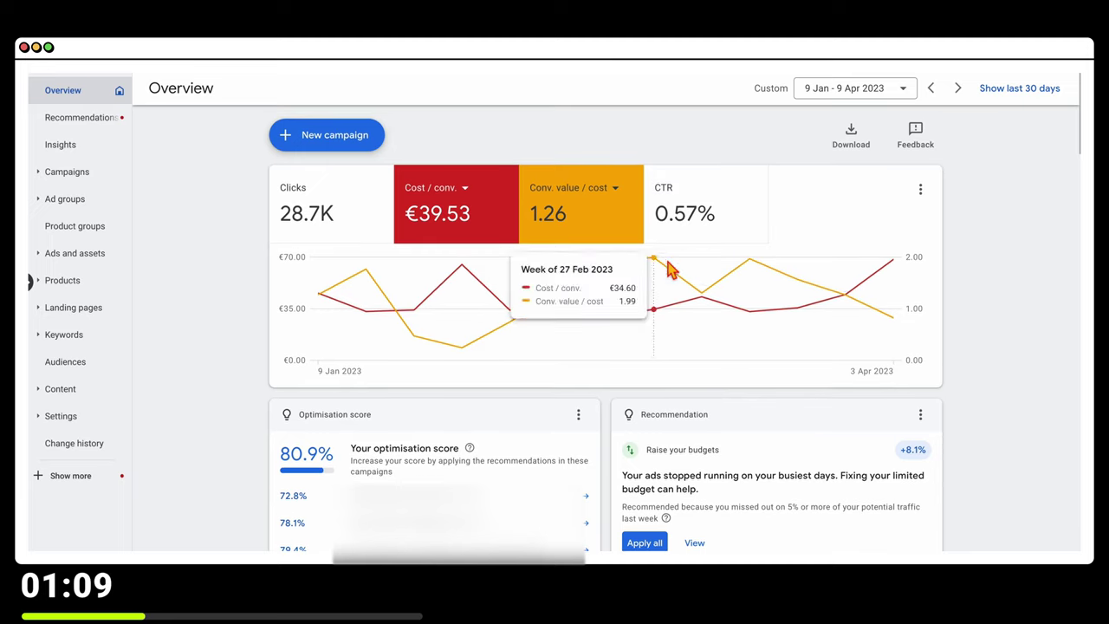
pyautogui.click(672, 208)
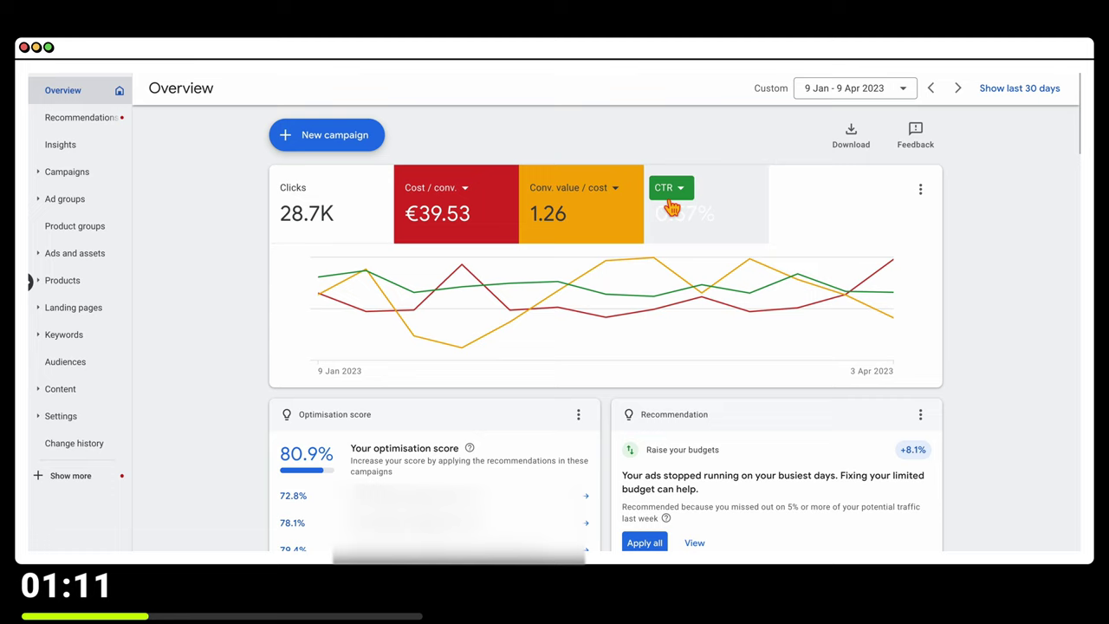
pyautogui.click(676, 198)
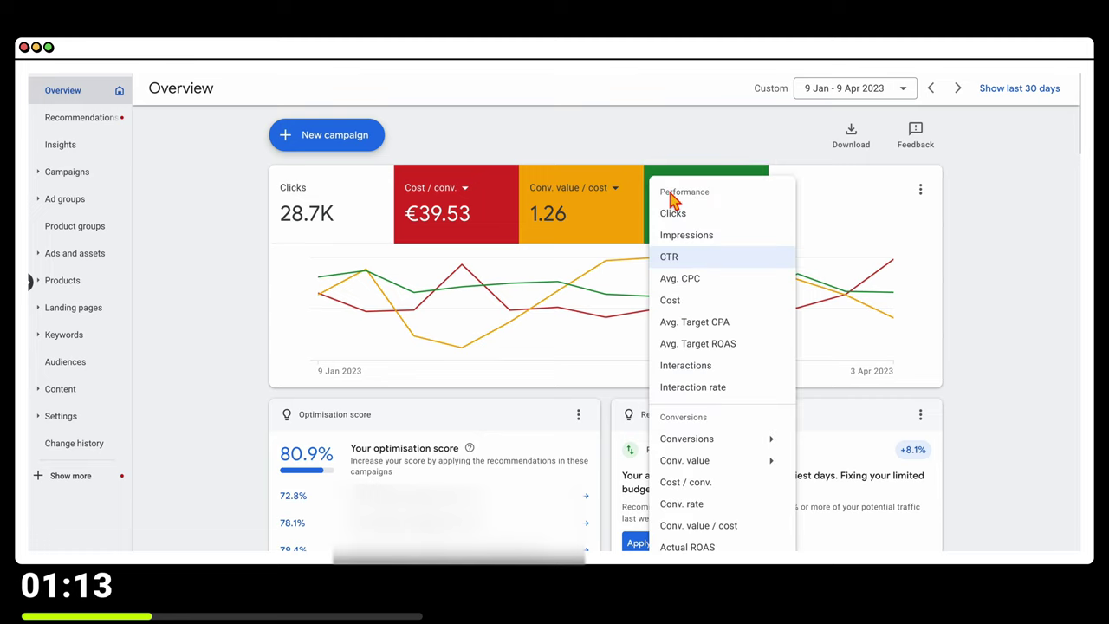
pyautogui.scroll(-1, 693, 295)
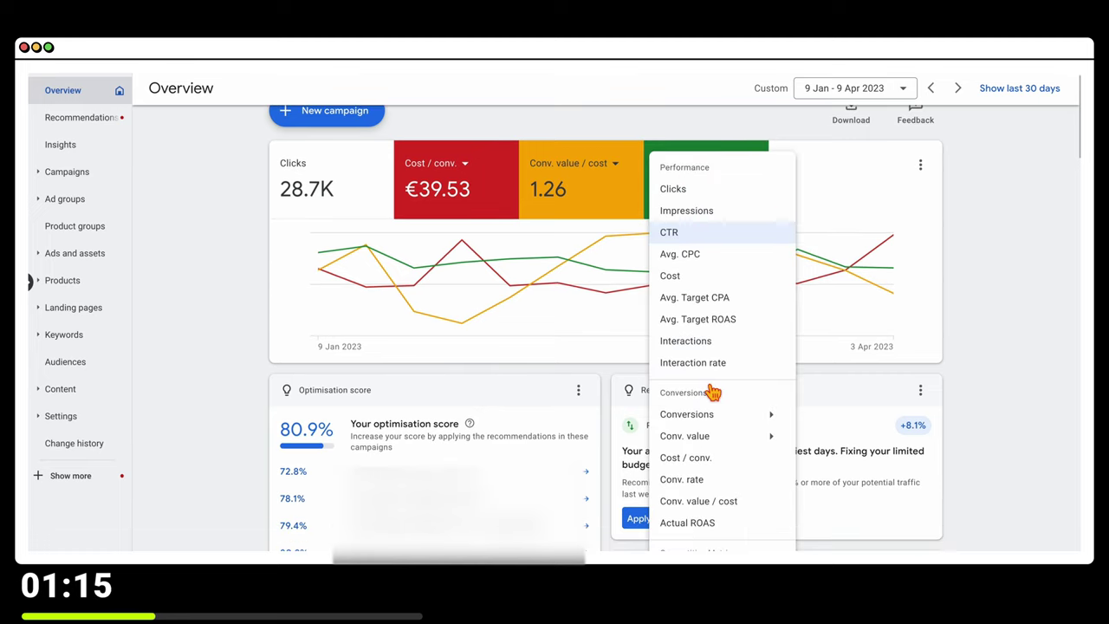
pyautogui.click(702, 277)
pyautogui.click(594, 210)
pyautogui.click(470, 218)
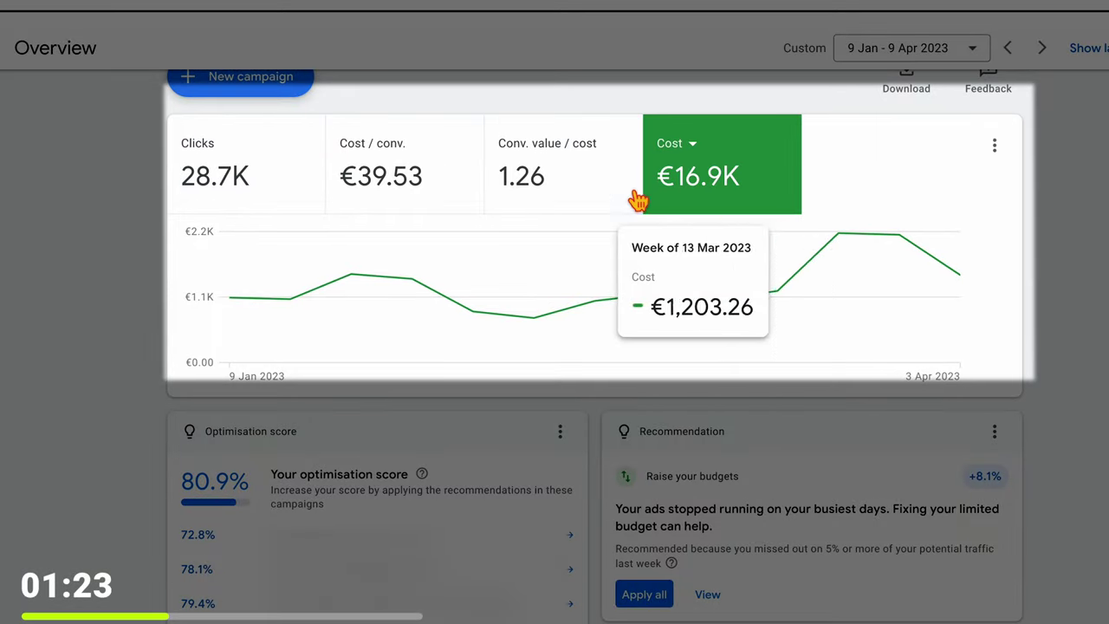
# Step: Set the second card to Conversions > All, leaving Conv. value / cost unplotted
pyautogui.click(574, 185)
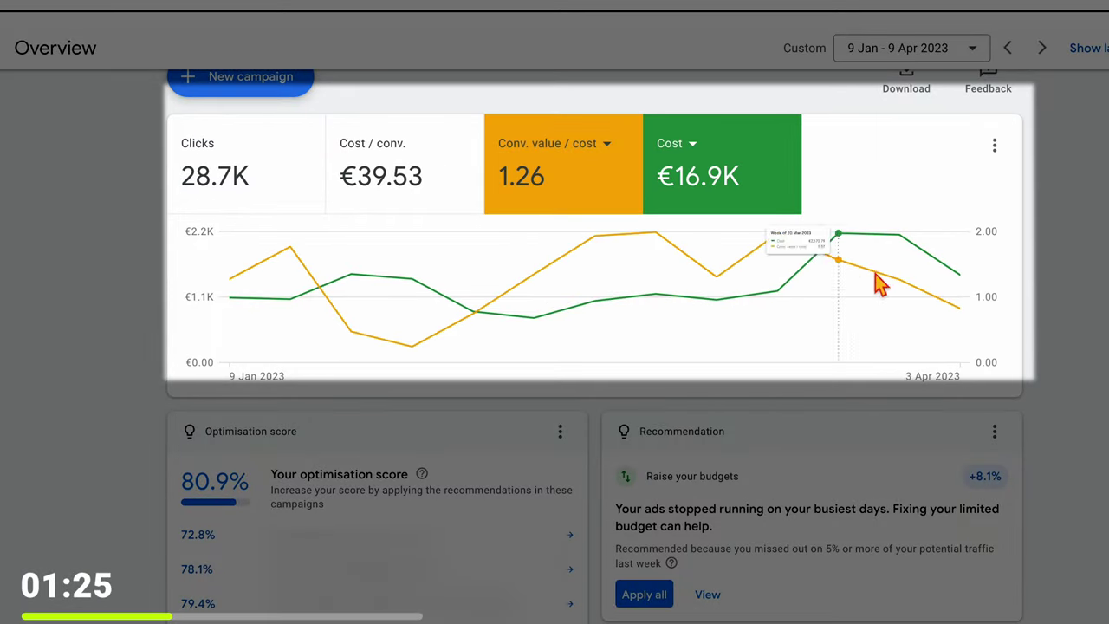
pyautogui.moveTo(874, 294)
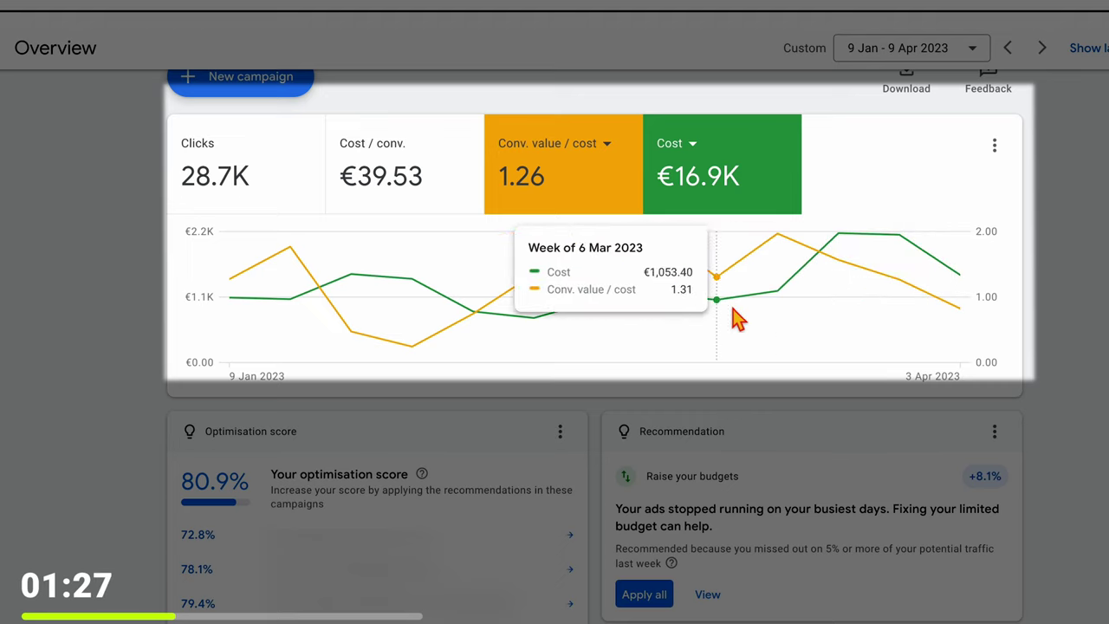
pyautogui.click(582, 201)
pyautogui.click(378, 141)
pyautogui.click(420, 144)
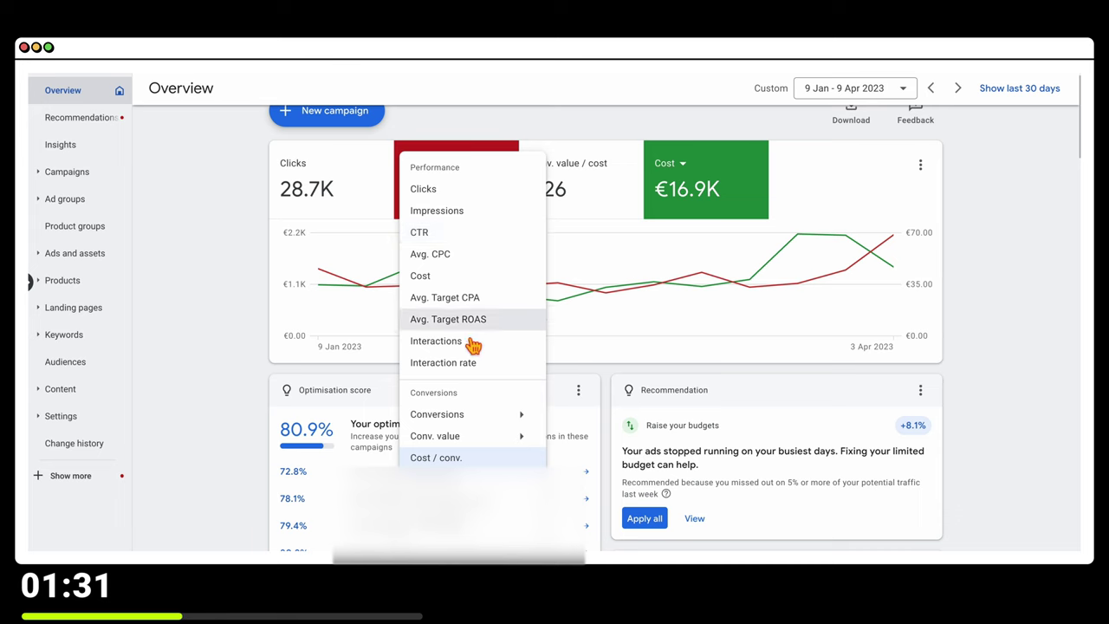
pyautogui.scroll(-1, 476, 347)
pyautogui.click(476, 396)
pyautogui.click(610, 396)
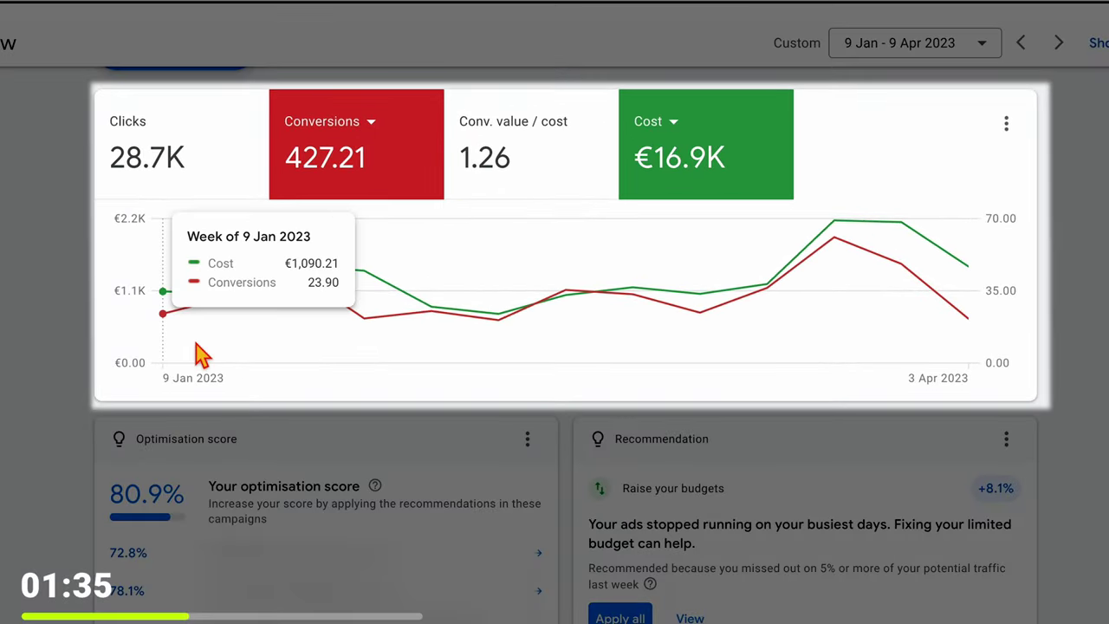
# Step: Plot only Conv. value / cost (1.26) and swap the Conversions card for an unplotted Cost / conv. (€39.53)
pyautogui.moveTo(313, 326)
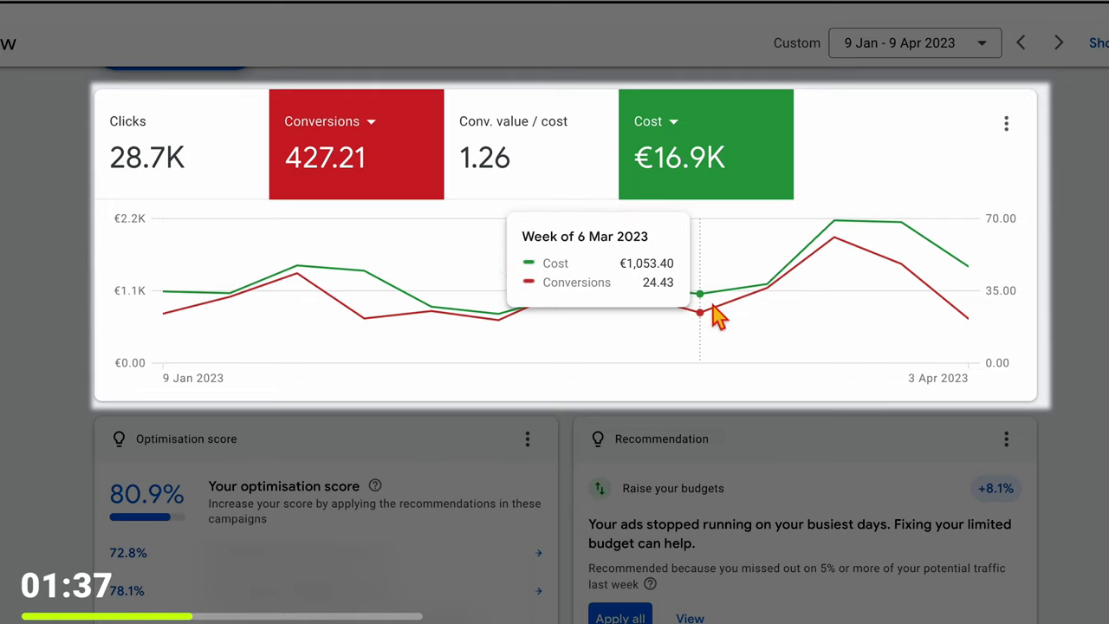
pyautogui.moveTo(920, 237)
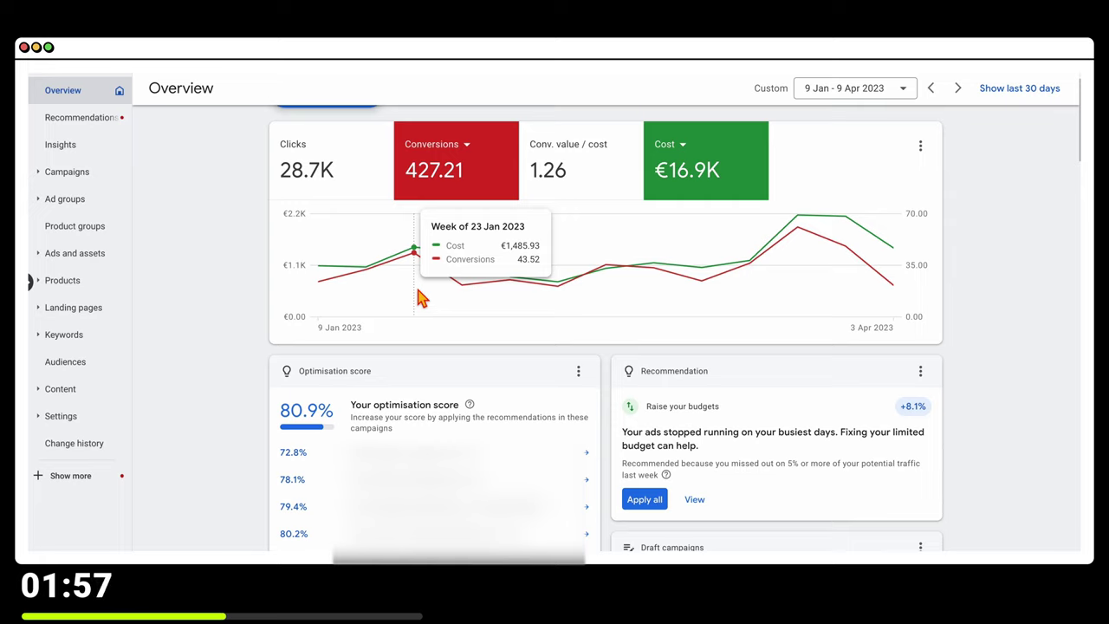
pyautogui.click(559, 182)
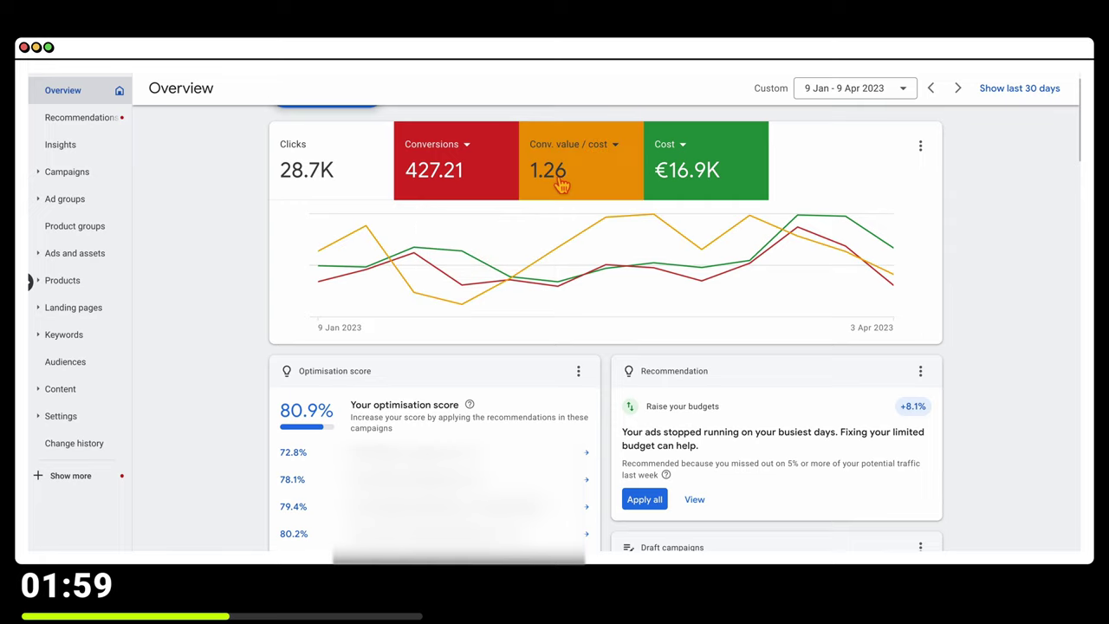
pyautogui.click(468, 170)
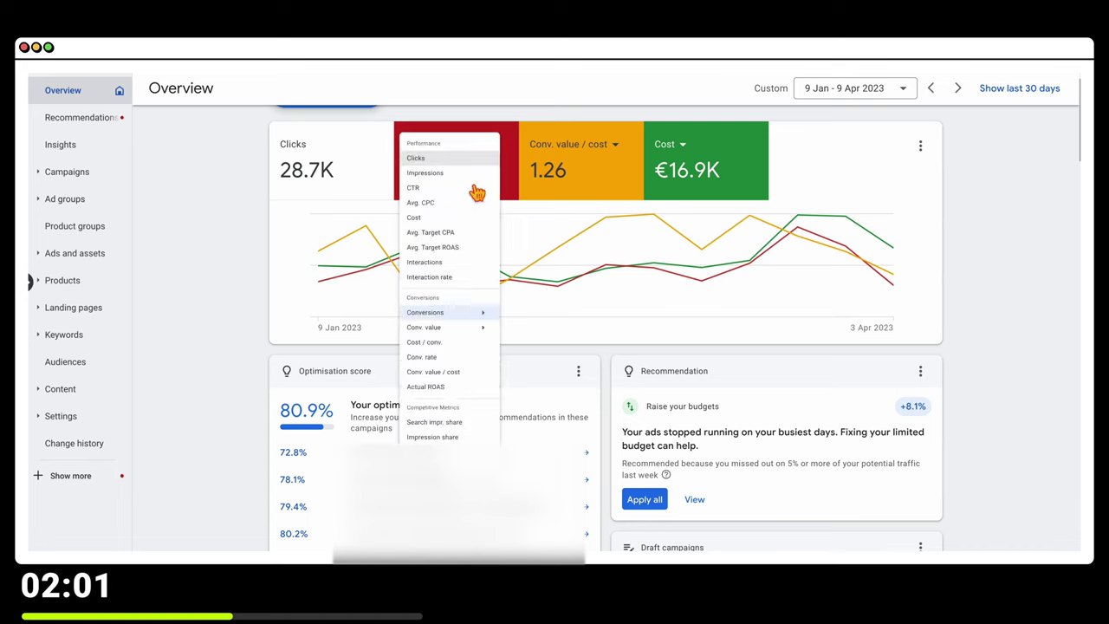
pyautogui.scroll(-1, 495, 404)
pyautogui.click(468, 408)
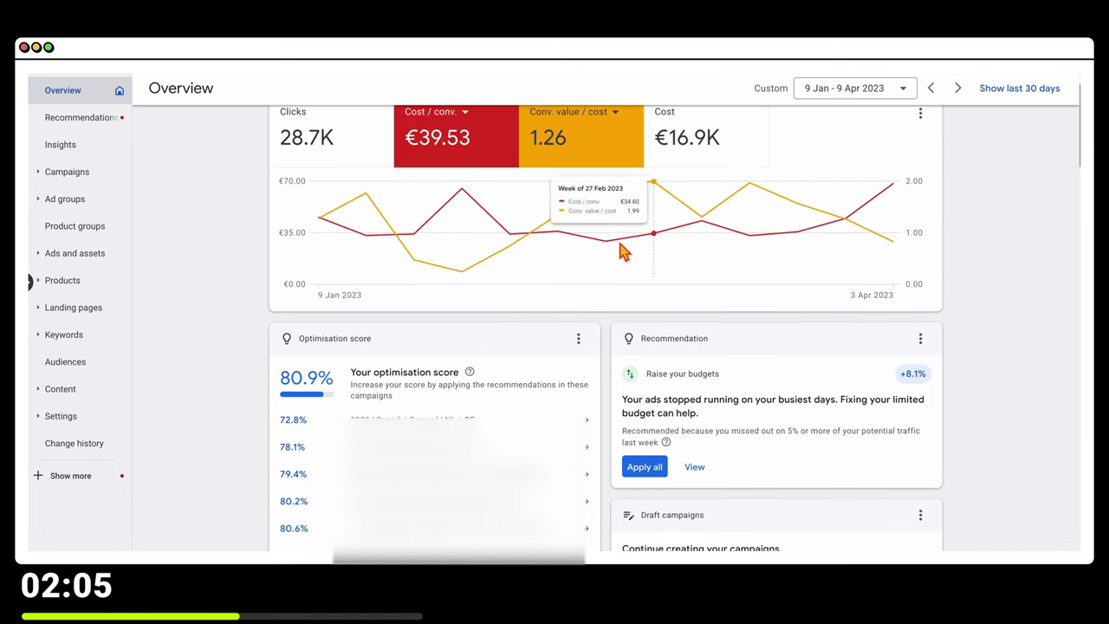
pyautogui.scroll(2, 490, 260)
pyautogui.click(458, 240)
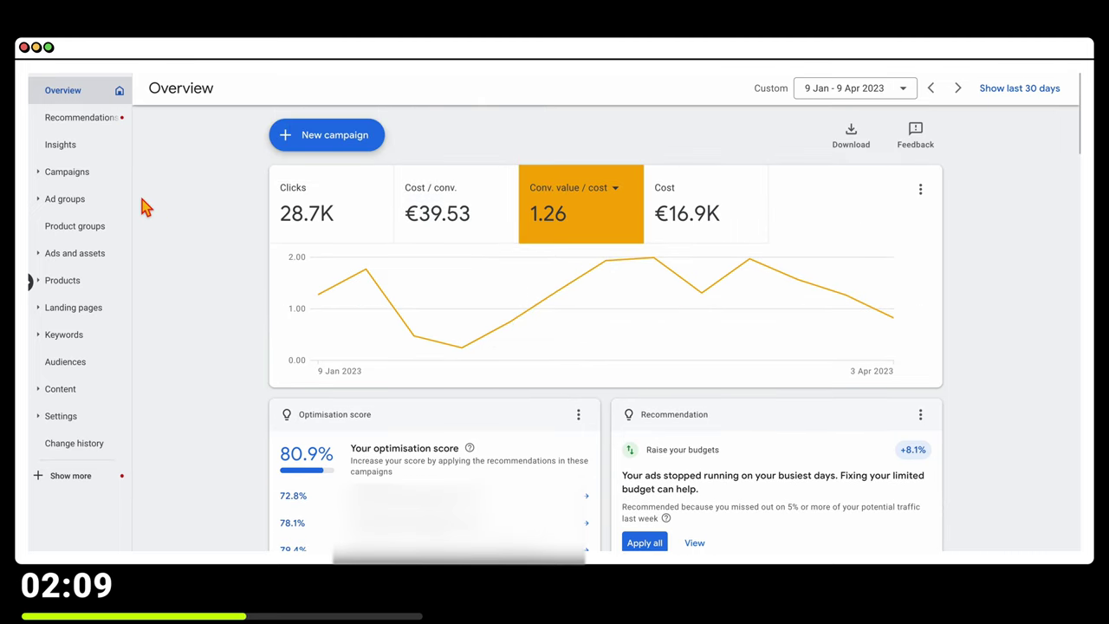
# Step: Show the Campaigns table sorted by Cost, highest spend first
pyautogui.click(86, 178)
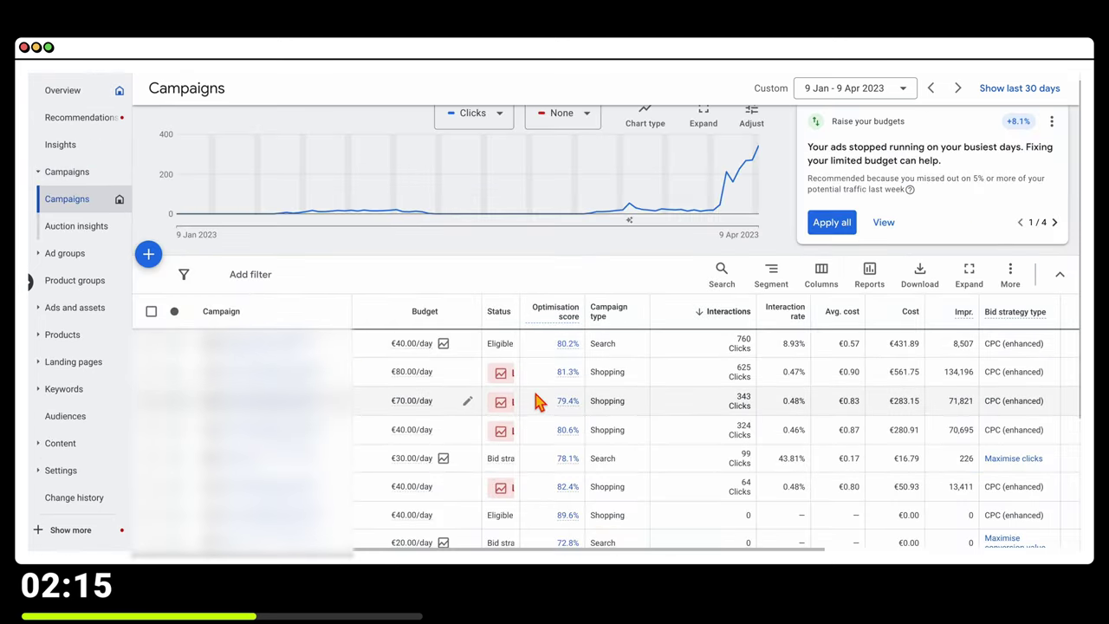
pyautogui.hscroll(5, 507, 399)
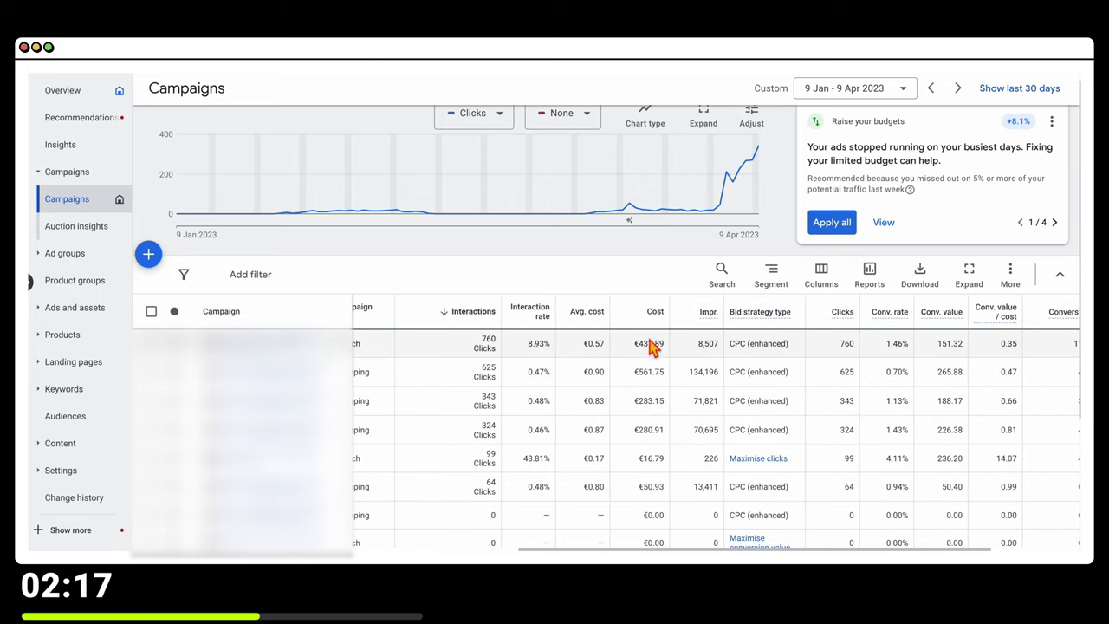
pyautogui.click(656, 326)
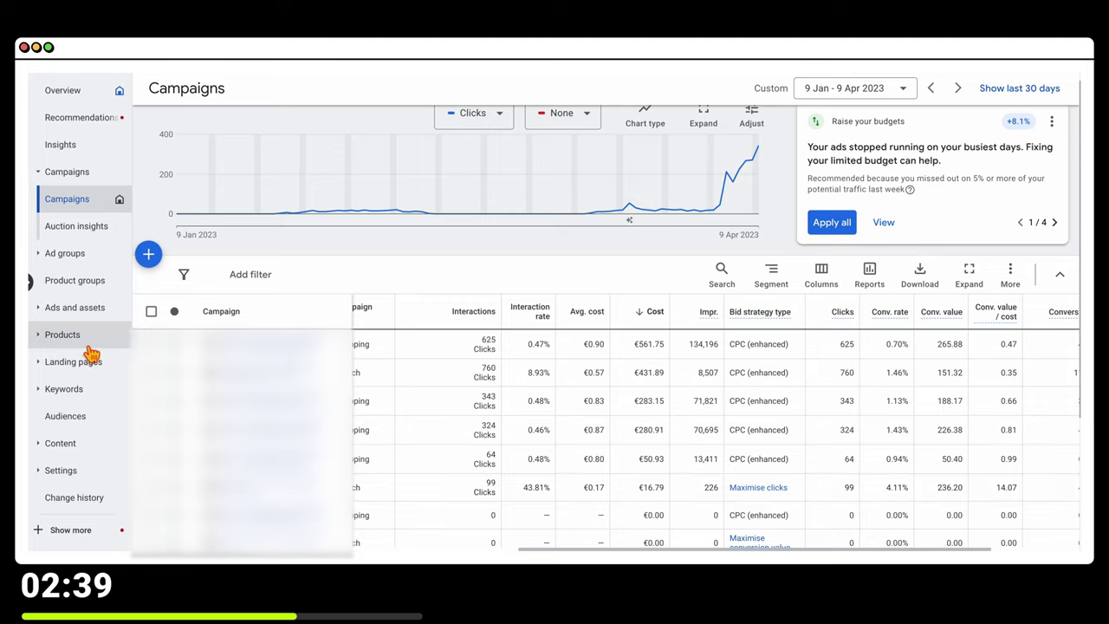
# Step: Select the top €561.75 campaign and open its ad groups
pyautogui.click(150, 344)
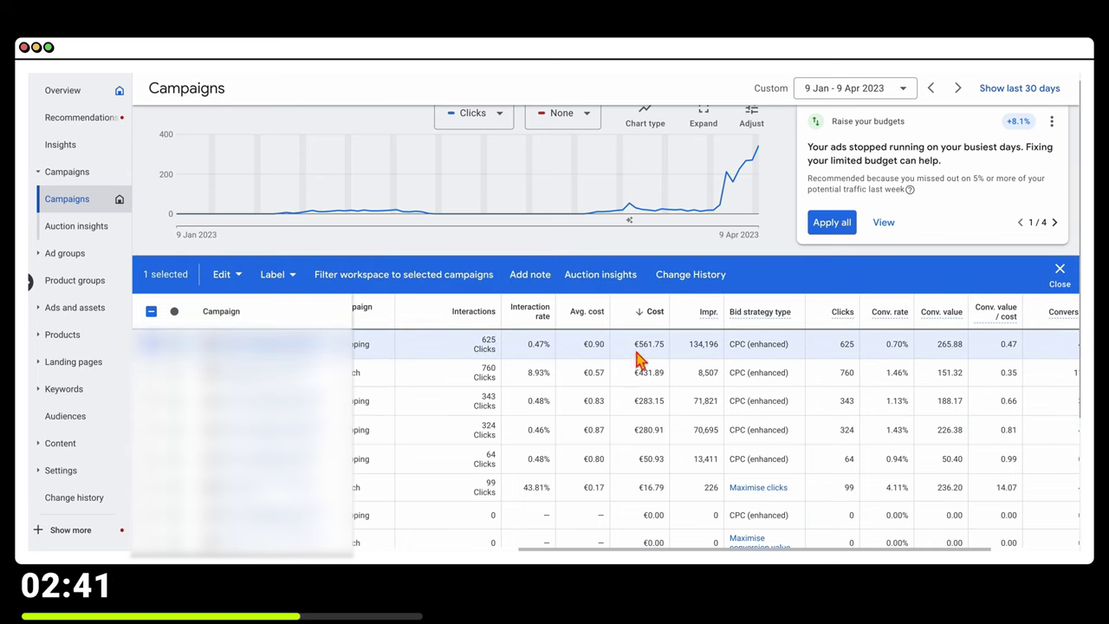
pyautogui.hscroll(3, 645, 356)
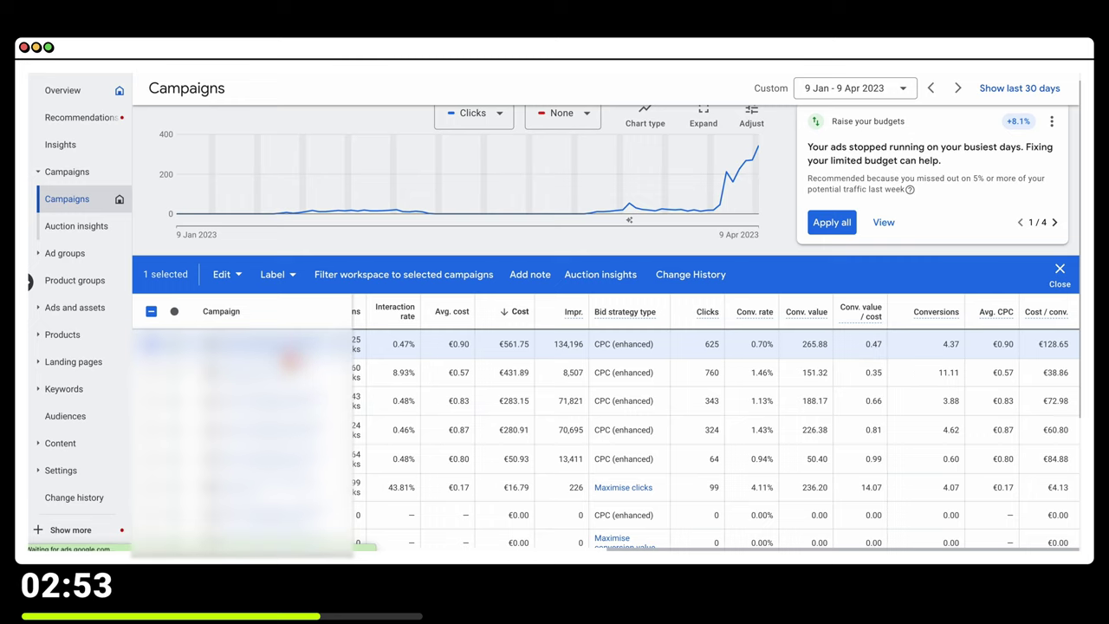
pyautogui.click(290, 358)
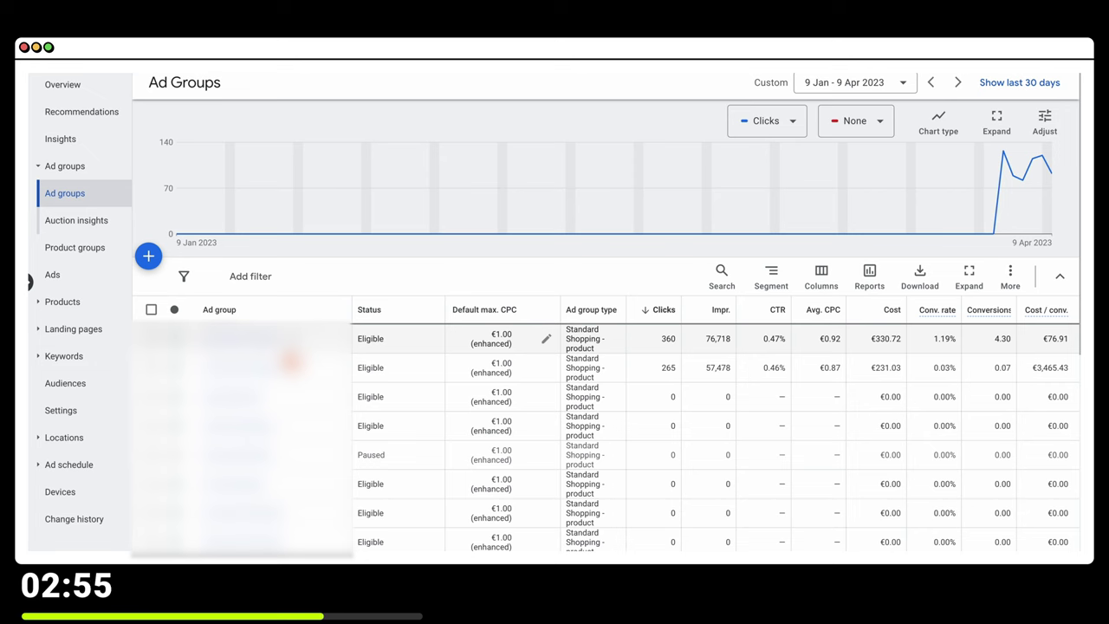
# Step: Select the two ad groups with spend (€330.72 and €231.03) and review their Conv. value / cost
pyautogui.scroll(-5, 290, 358)
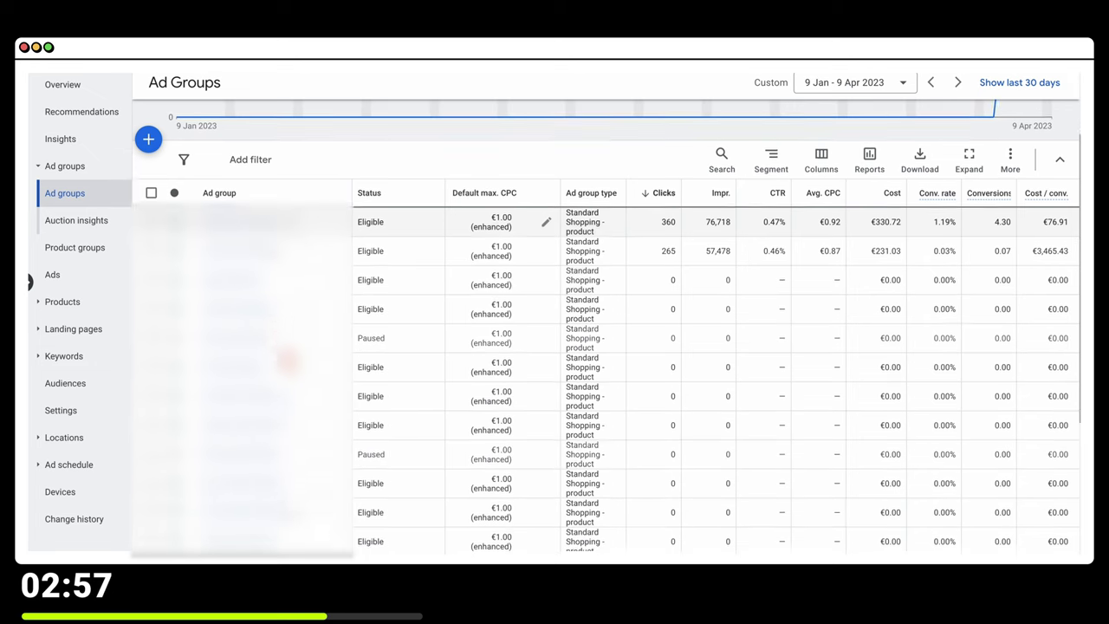
pyautogui.scroll(5, 783, 411)
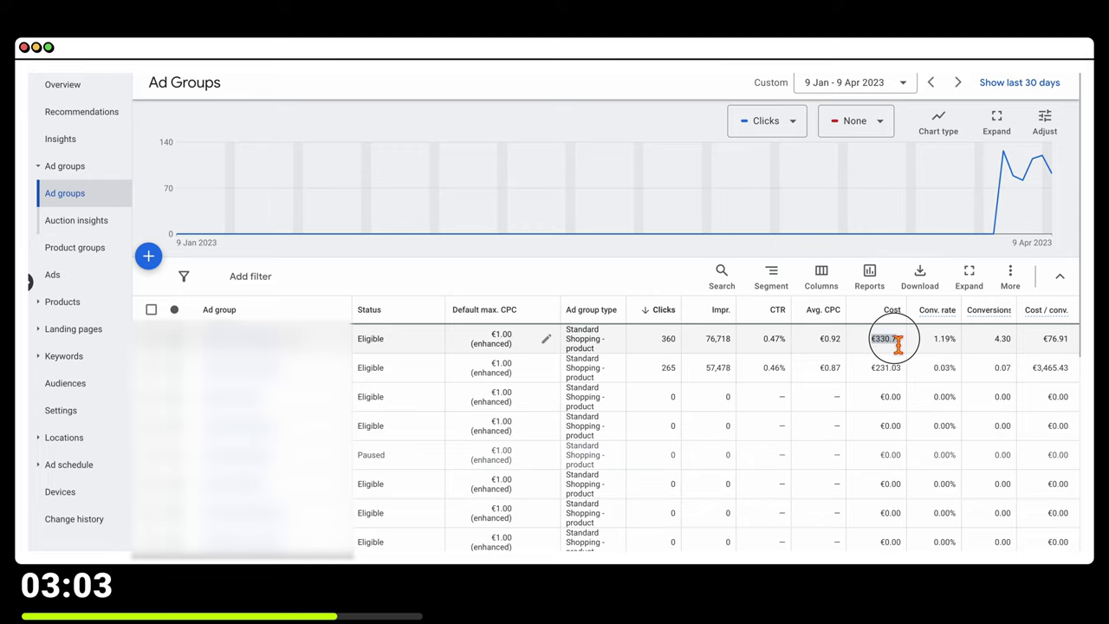
pyautogui.click(151, 340)
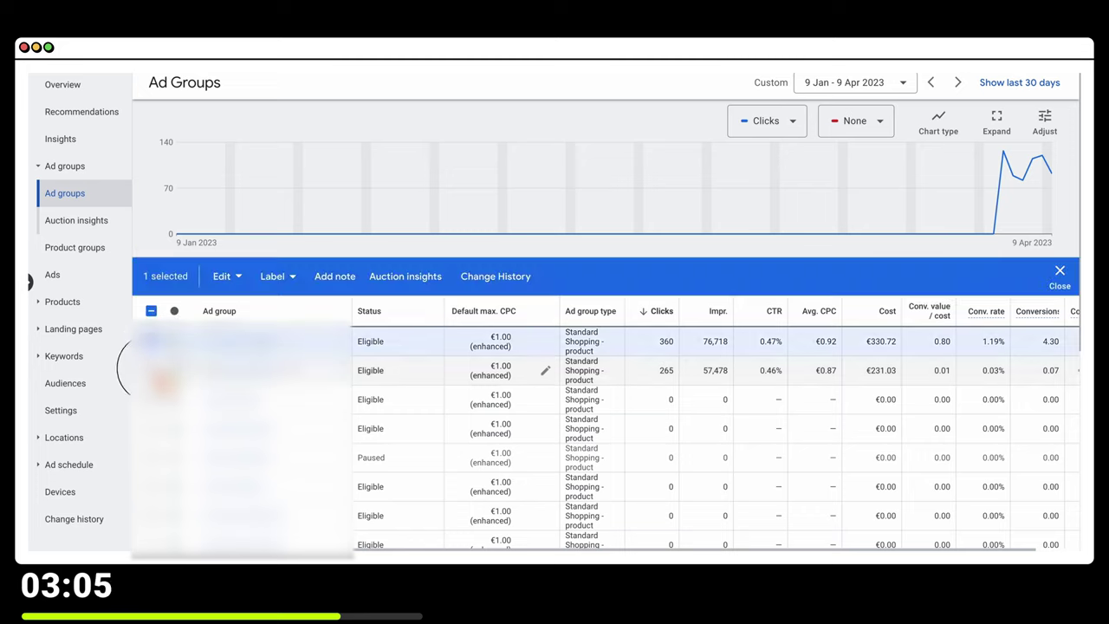
pyautogui.click(150, 370)
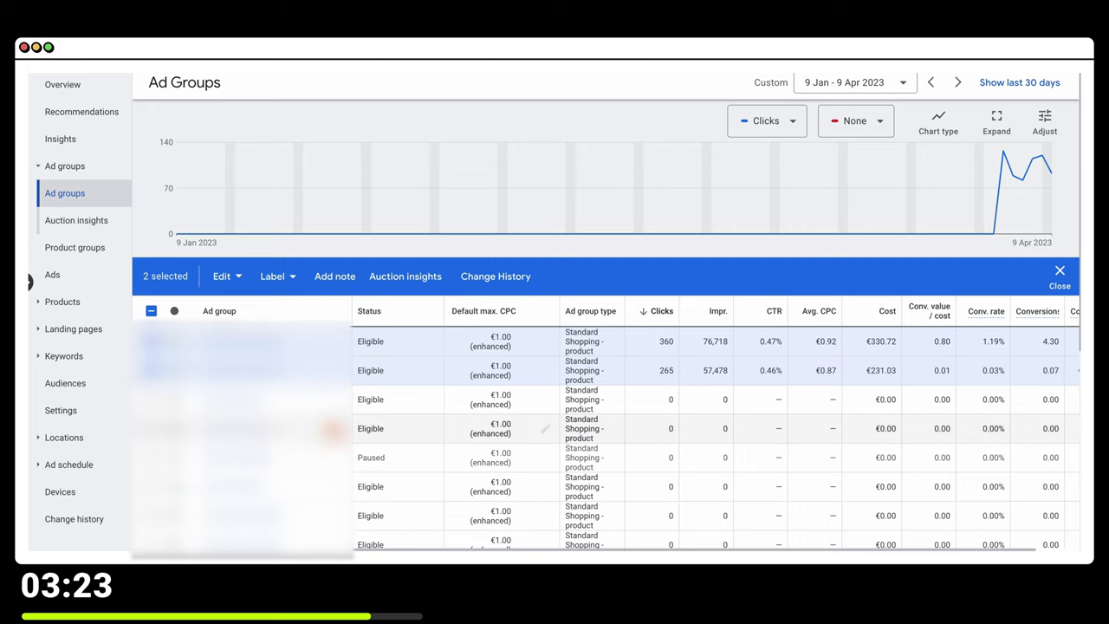
pyautogui.scroll(-5, 334, 428)
pyautogui.scroll(5, 334, 430)
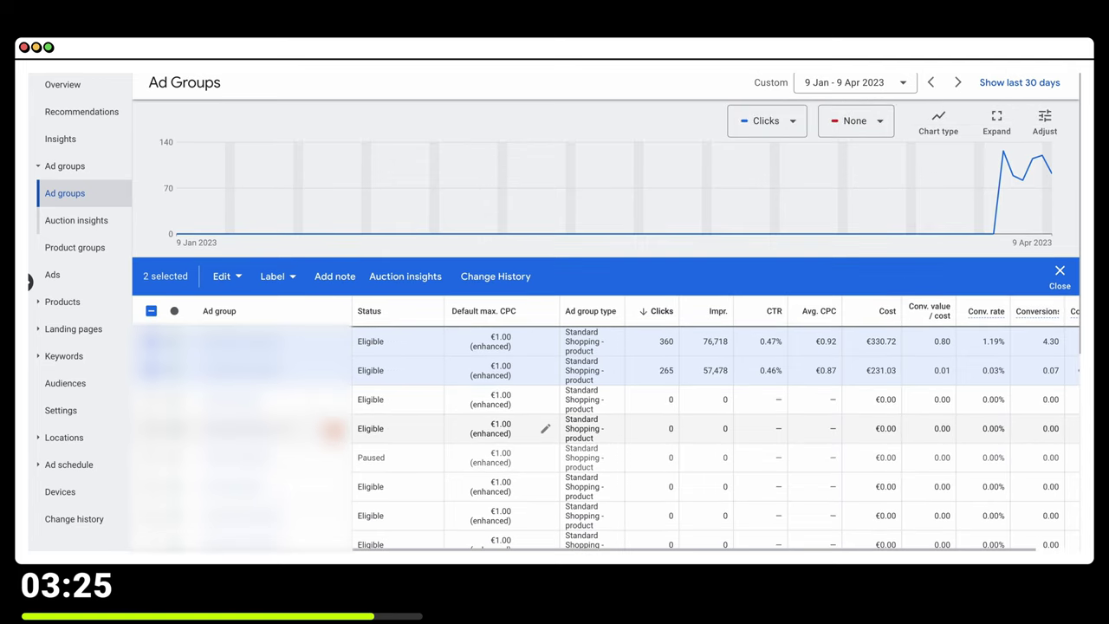
pyautogui.hscroll(2, 554, 398)
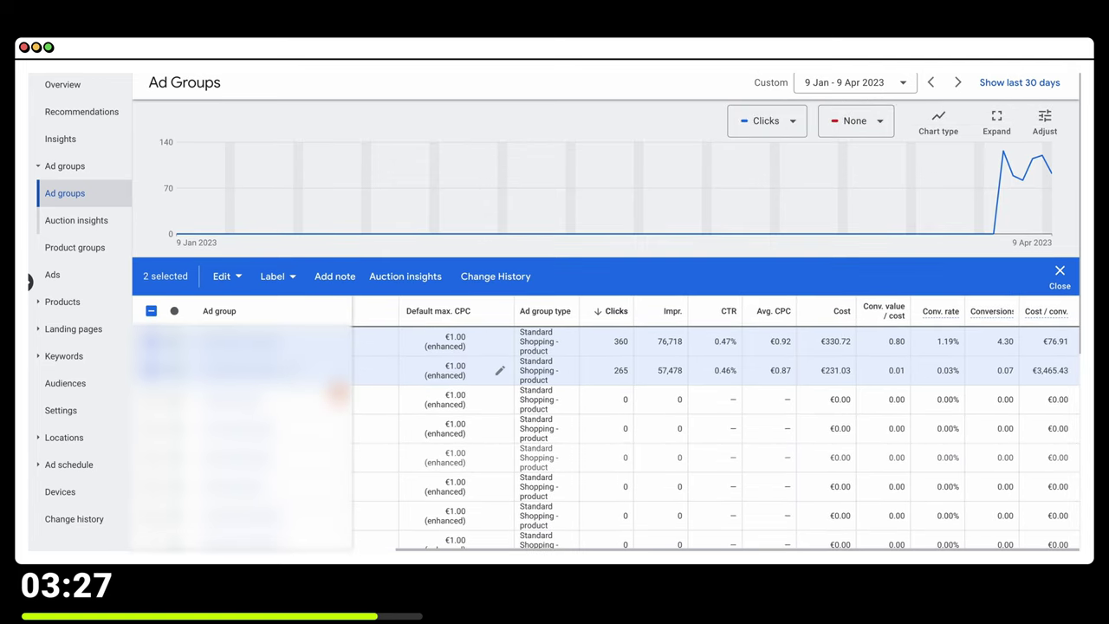
pyautogui.hscroll(-1, 555, 399)
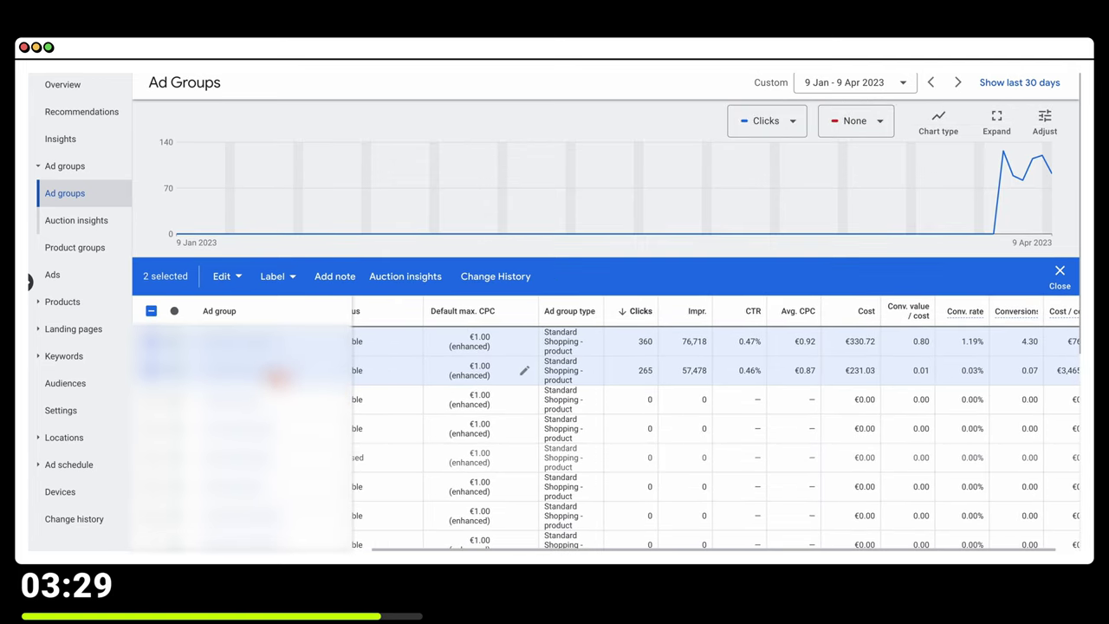